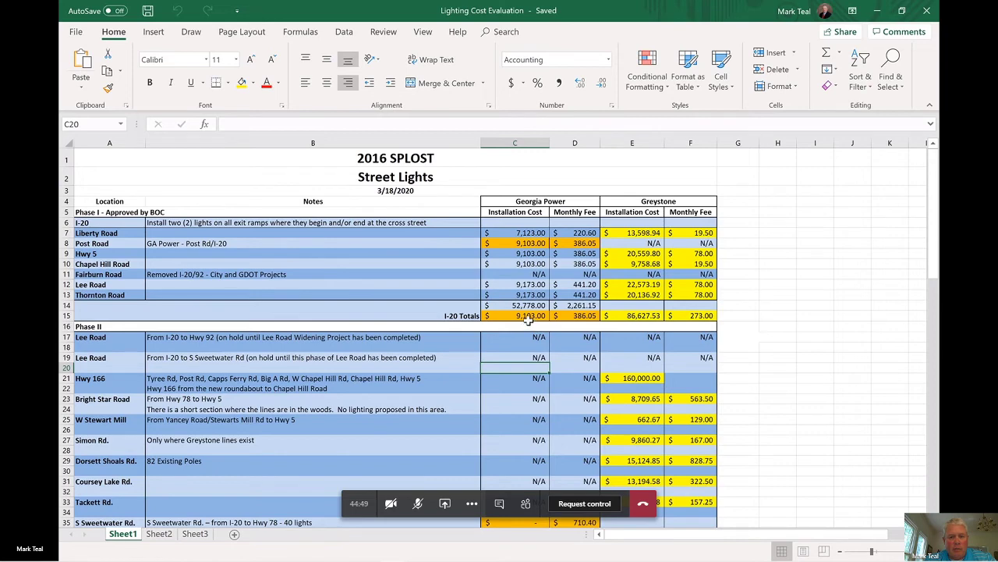
# Review the Phase II road list and select the Warren Road entry in the Location column
pyautogui.scroll(-5, 295, 375)
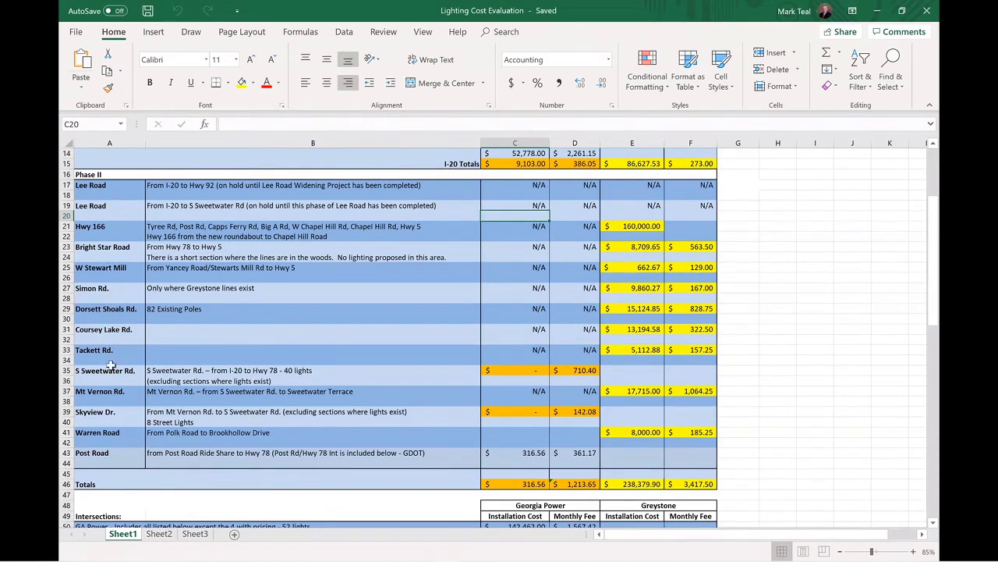
pyautogui.click(99, 440)
pyautogui.click(99, 432)
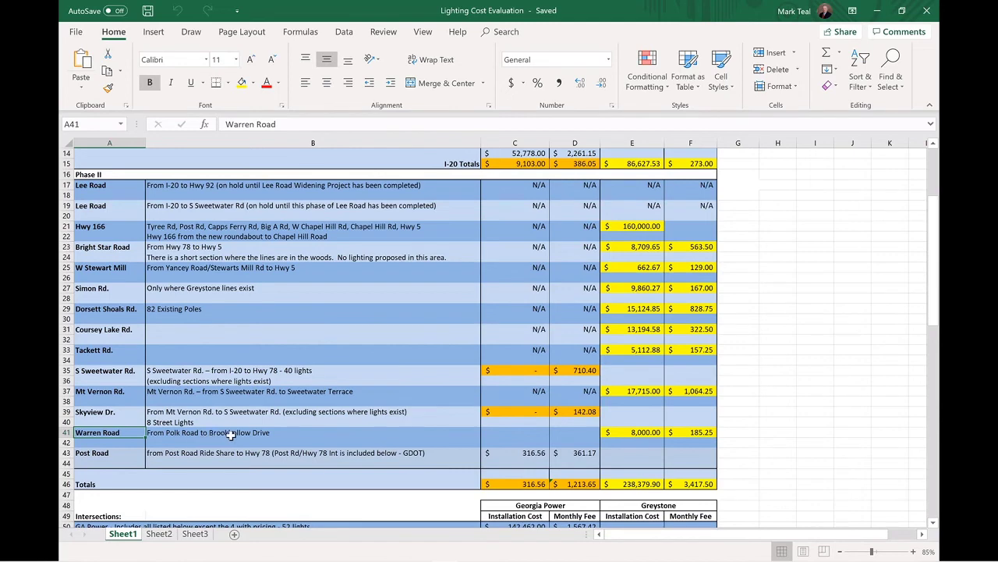
# Look through the upper part of the Intersections cost list and return to the Phase II road entries for comparison
pyautogui.scroll(-2, 307, 428)
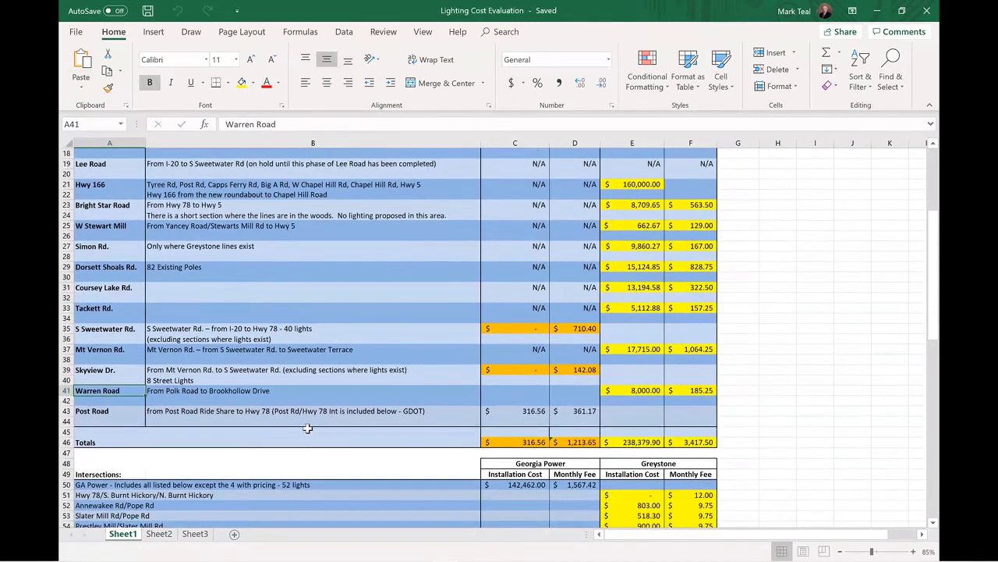
pyautogui.scroll(-6, 307, 428)
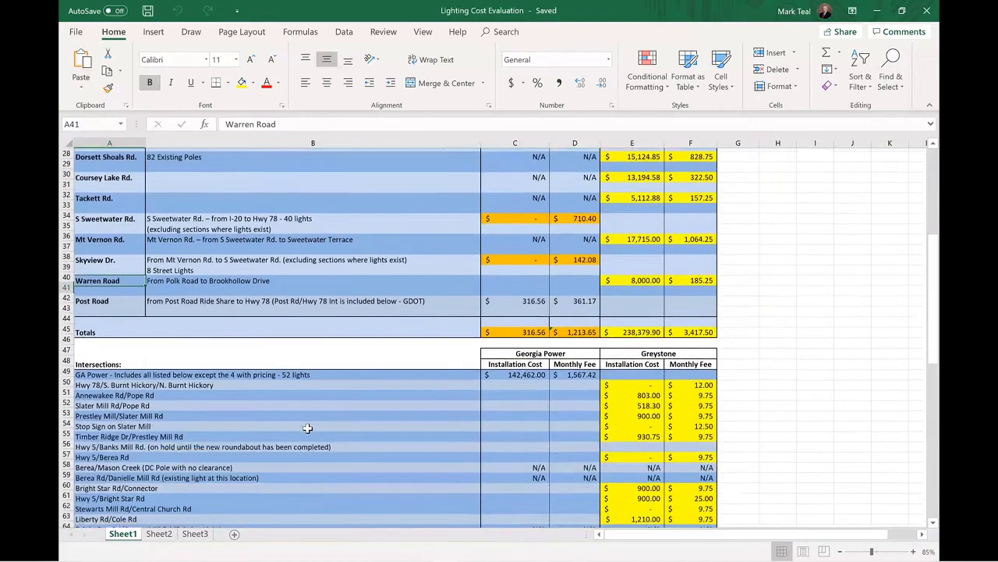
pyautogui.scroll(-3, 307, 429)
pyautogui.scroll(-1, 315, 376)
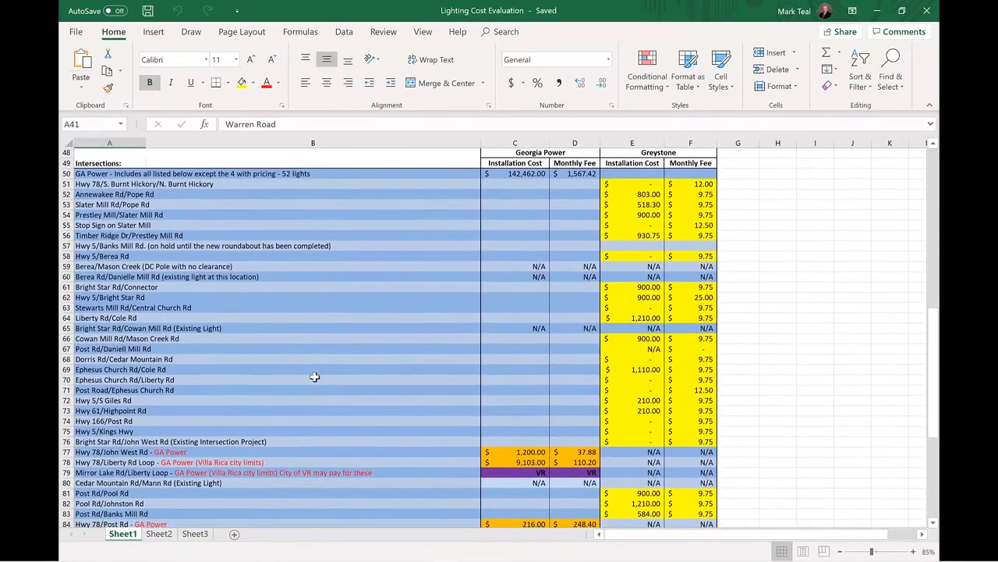
pyautogui.scroll(-1, 315, 377)
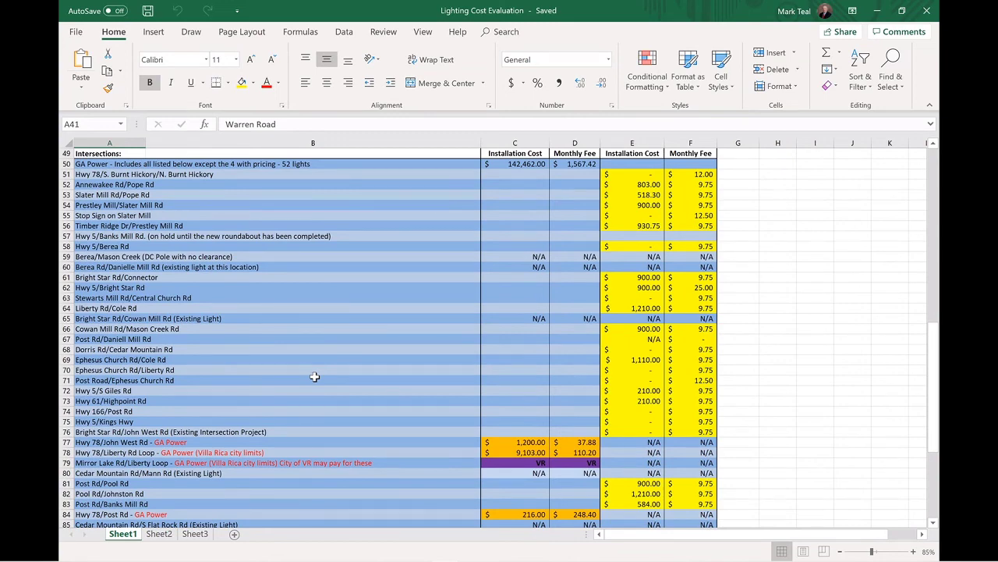
pyautogui.scroll(10, 314, 377)
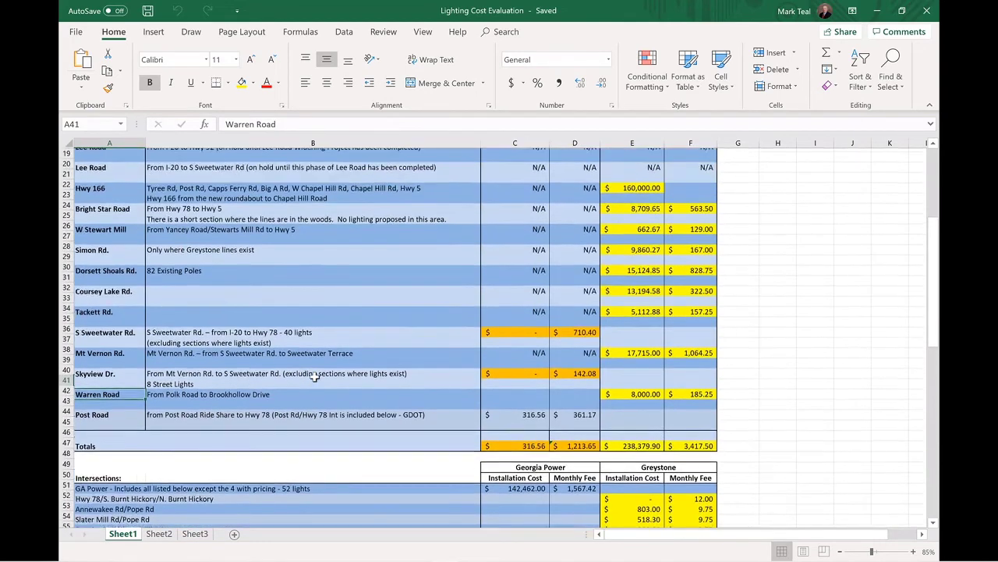
pyautogui.scroll(3, 314, 376)
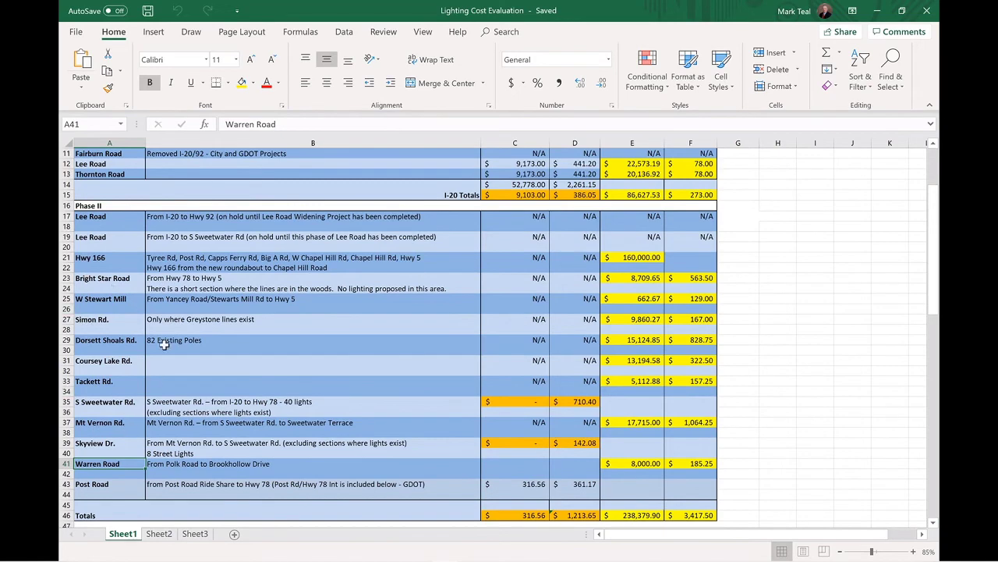
# Examine the intersections down to the cost summary and inspect the Phase 2 installation cost cells for Georgia Power and Greystone
pyautogui.scroll(-11, 164, 344)
pyautogui.scroll(-4, 164, 344)
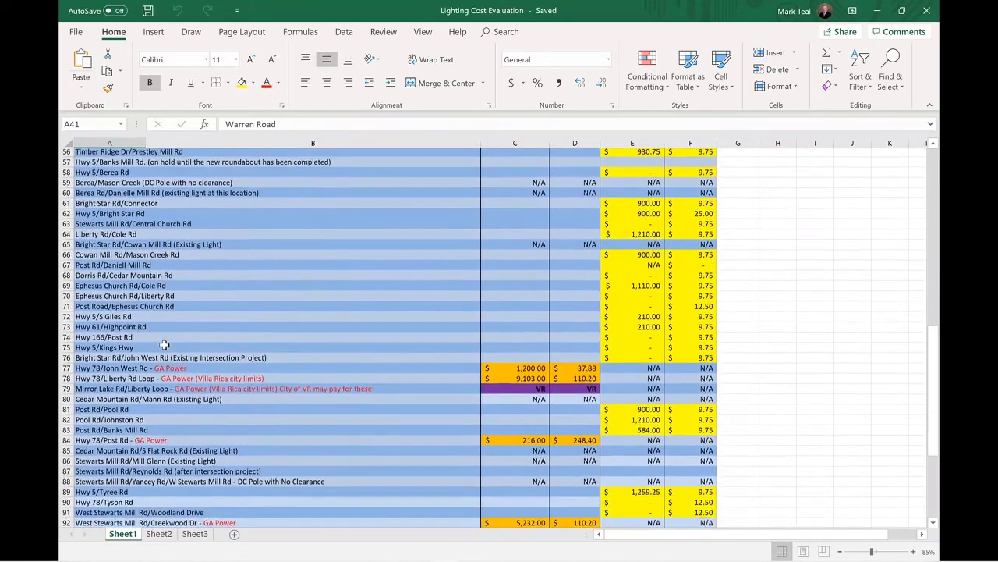
pyautogui.scroll(-2, 164, 344)
pyautogui.scroll(-1, 164, 344)
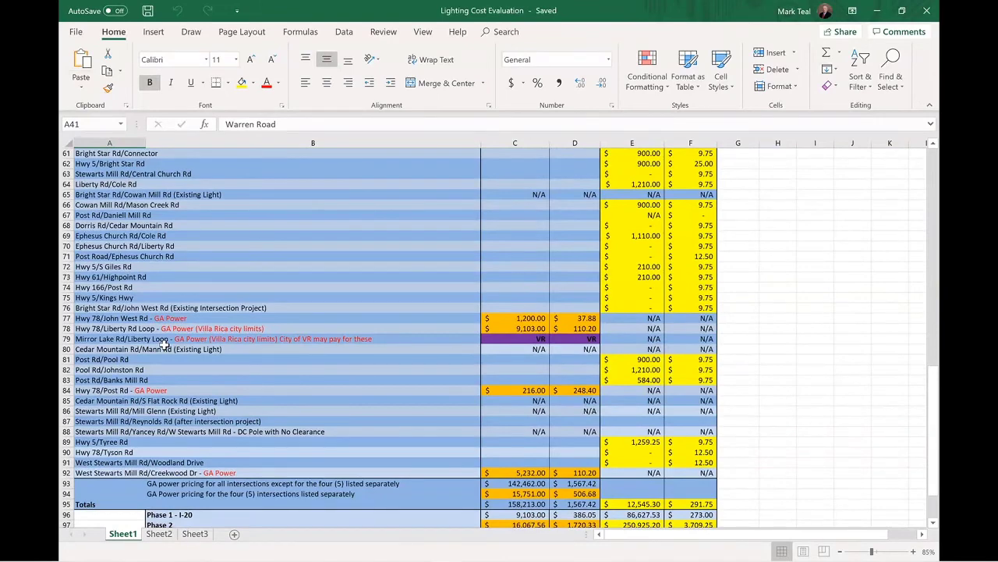
pyautogui.scroll(-4, 164, 344)
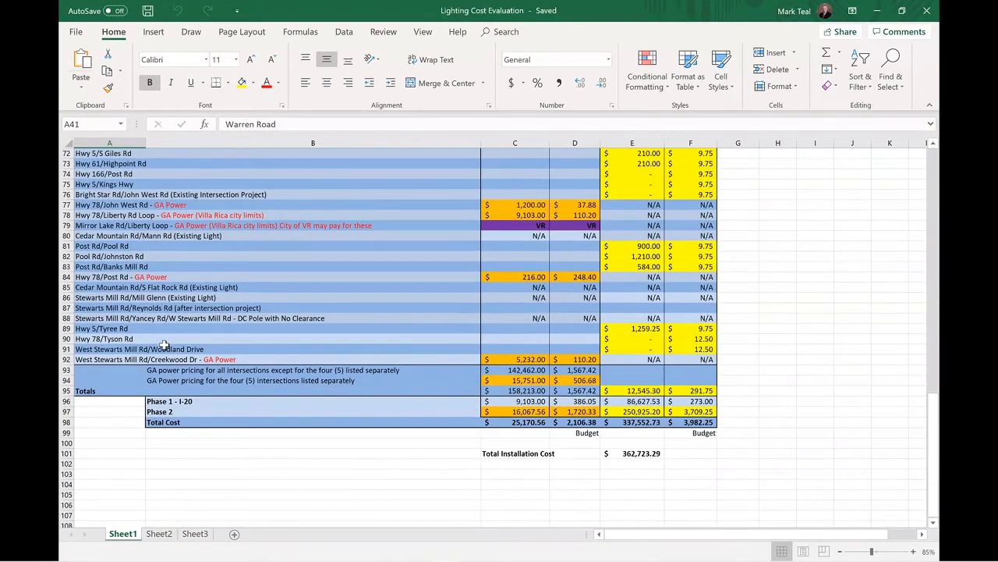
pyautogui.click(534, 411)
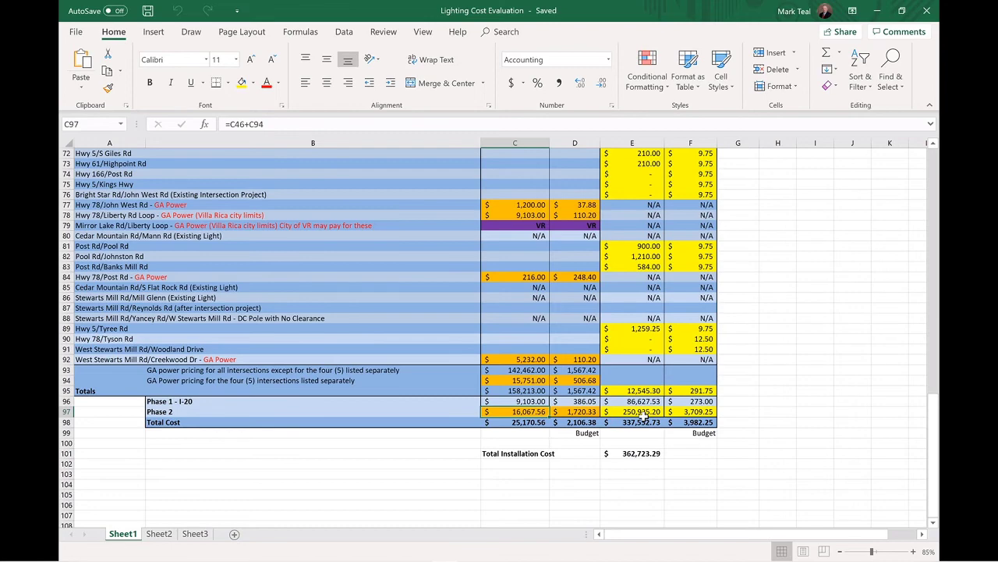
pyautogui.click(642, 412)
# Check the Phase II and intersection Totals rows behind the Greystone Phase 2 cost, and inspect the Total Installation Cost cell
pyautogui.scroll(4, 659, 232)
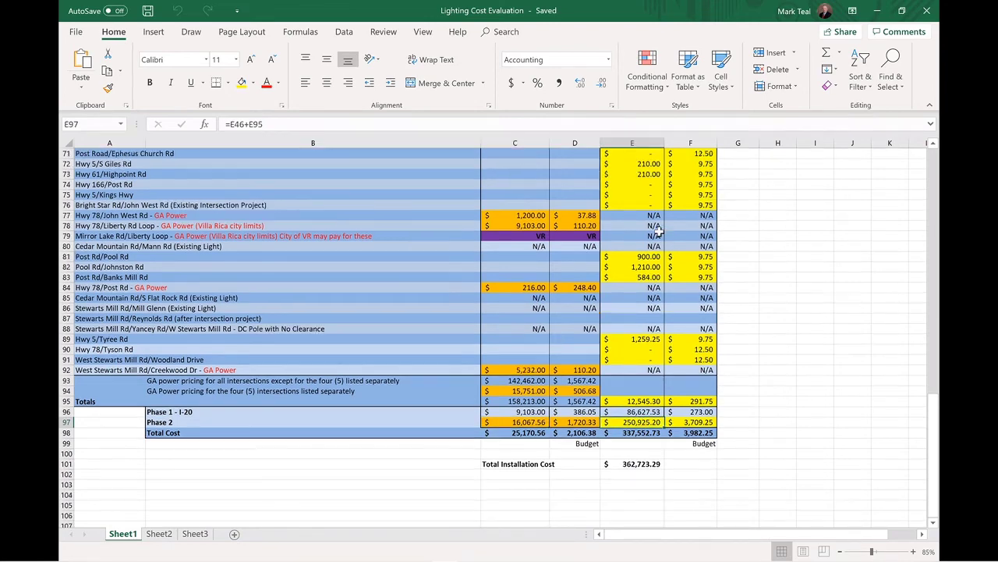
pyautogui.scroll(3, 659, 232)
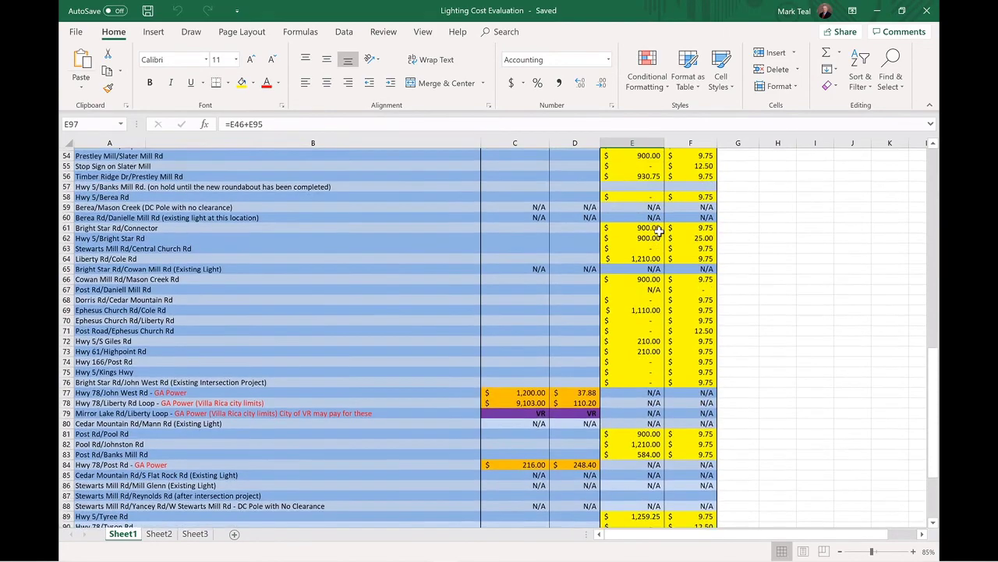
pyautogui.scroll(10, 659, 232)
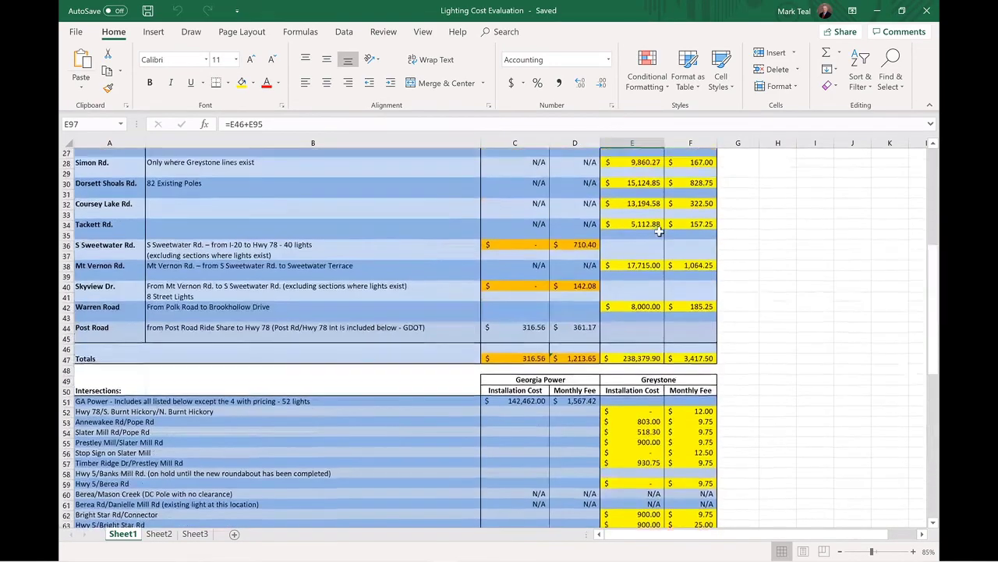
pyautogui.scroll(2, 659, 233)
pyautogui.scroll(-9, 659, 233)
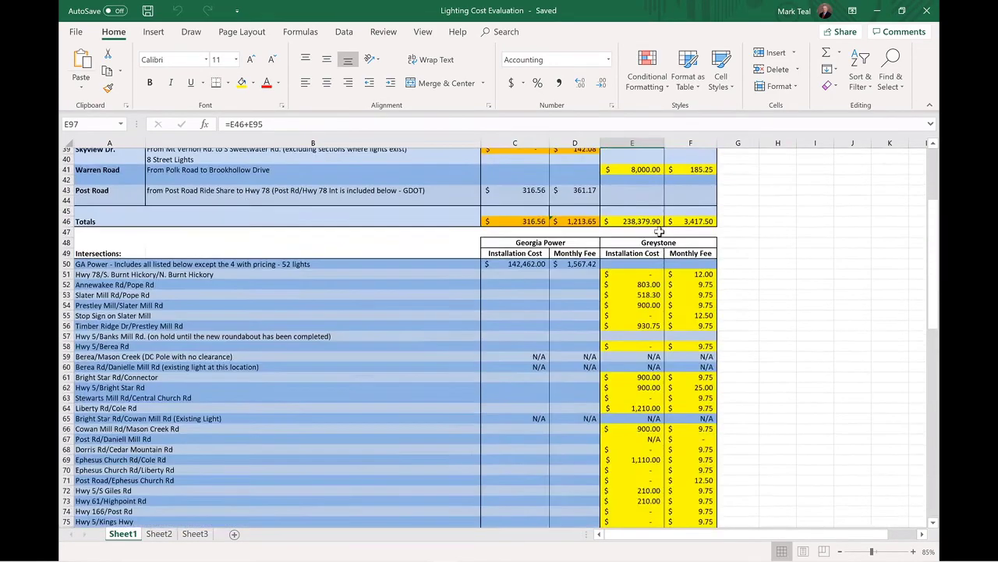
pyautogui.scroll(-9, 660, 232)
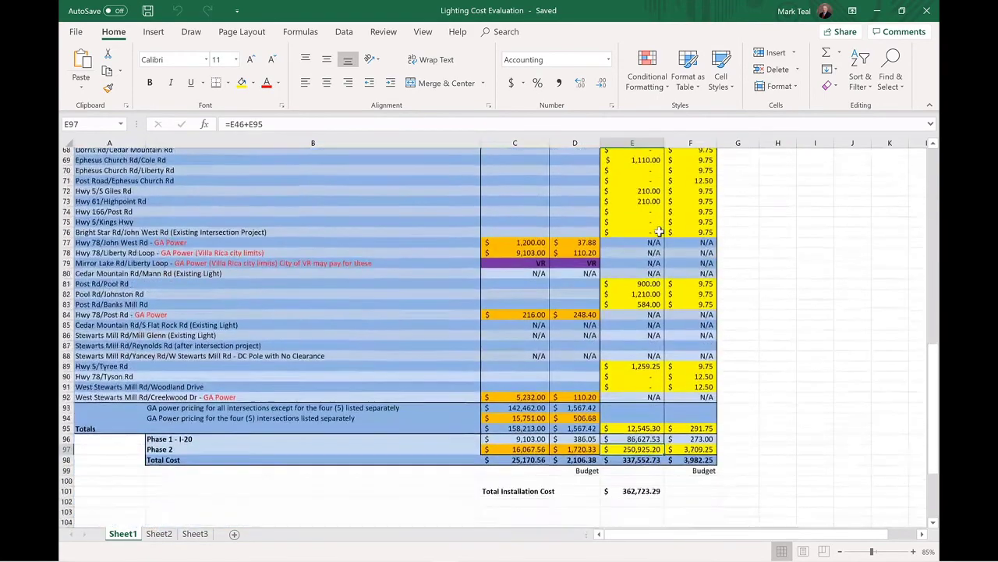
pyautogui.scroll(-3, 659, 232)
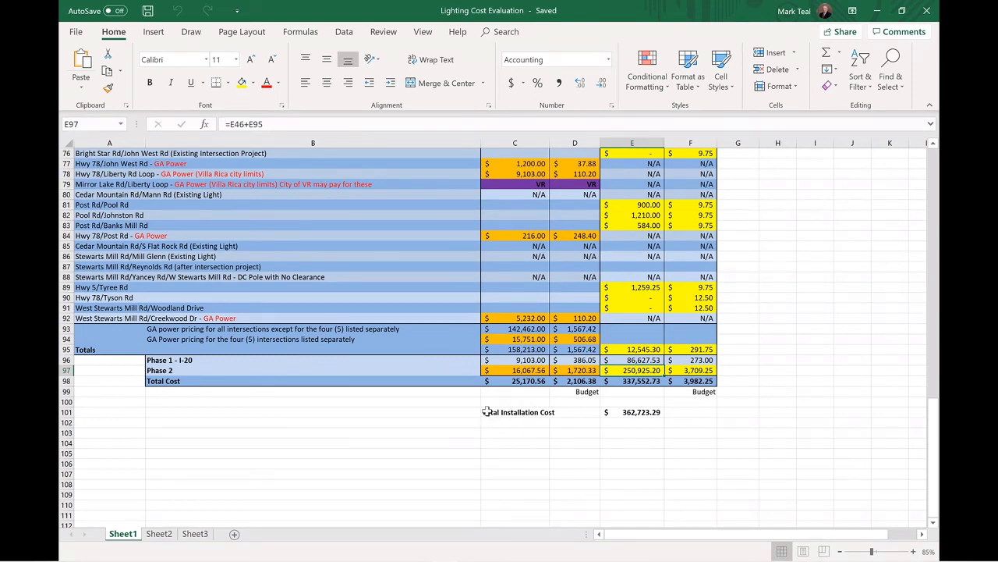
pyautogui.click(639, 412)
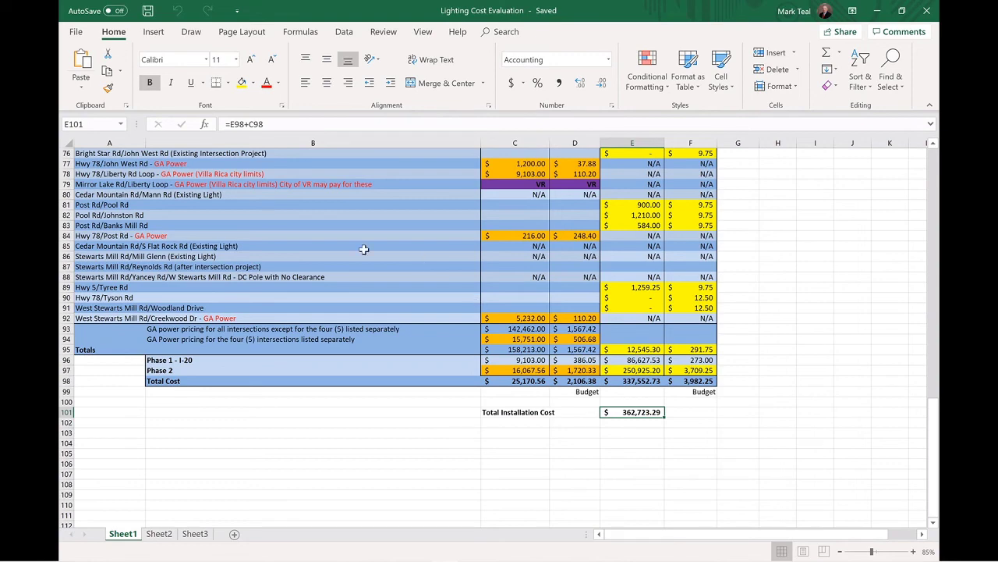
# Recheck the Intersections list for existing lights and GA Power locations, down to the phase cost summary
pyautogui.scroll(5, 363, 249)
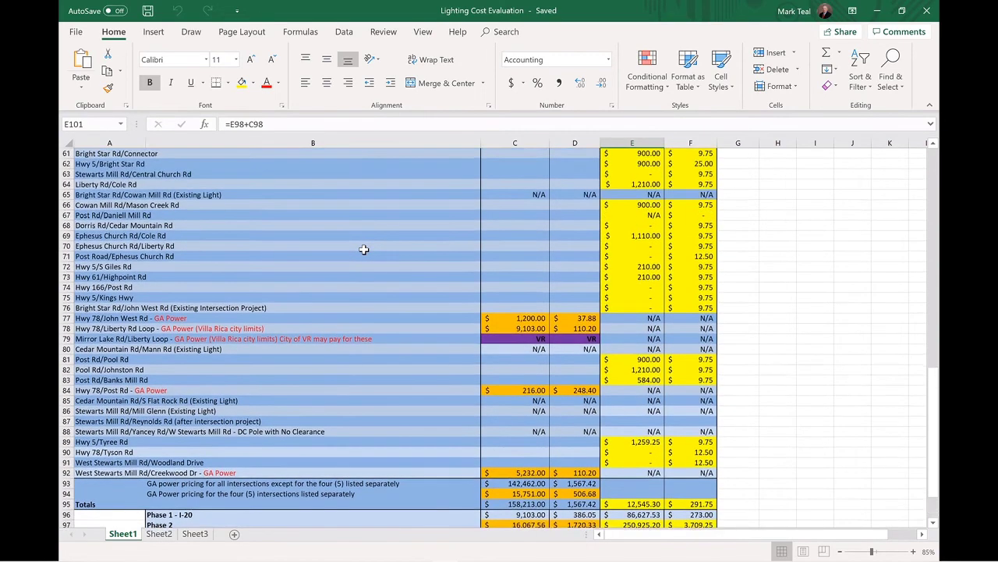
pyautogui.scroll(2, 364, 249)
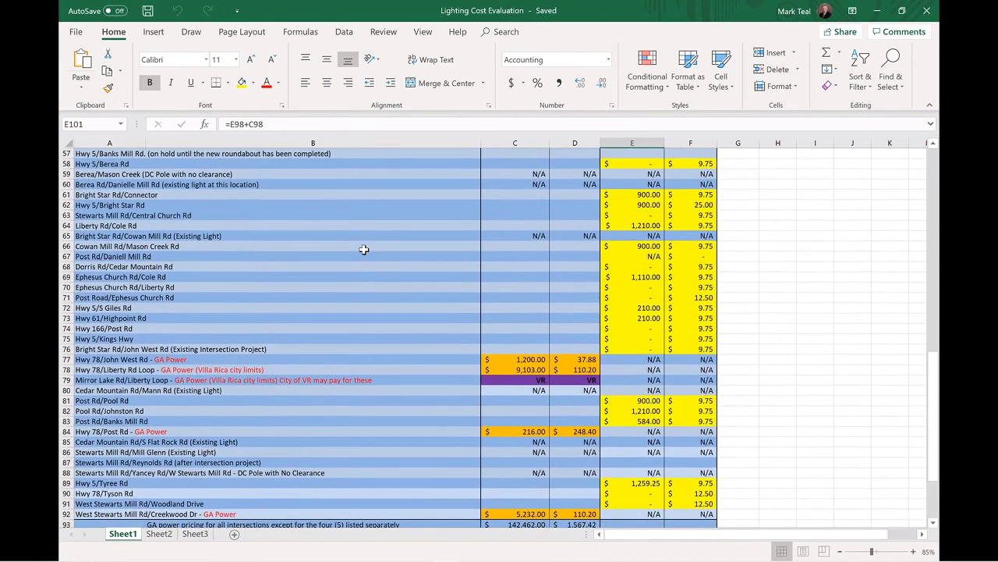
pyautogui.scroll(3, 363, 249)
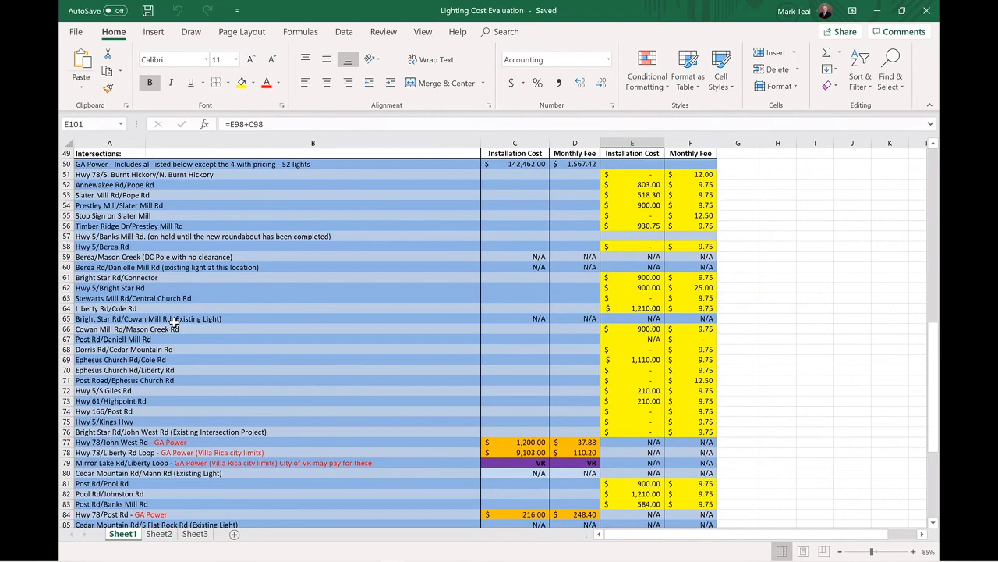
pyautogui.scroll(-6, 174, 322)
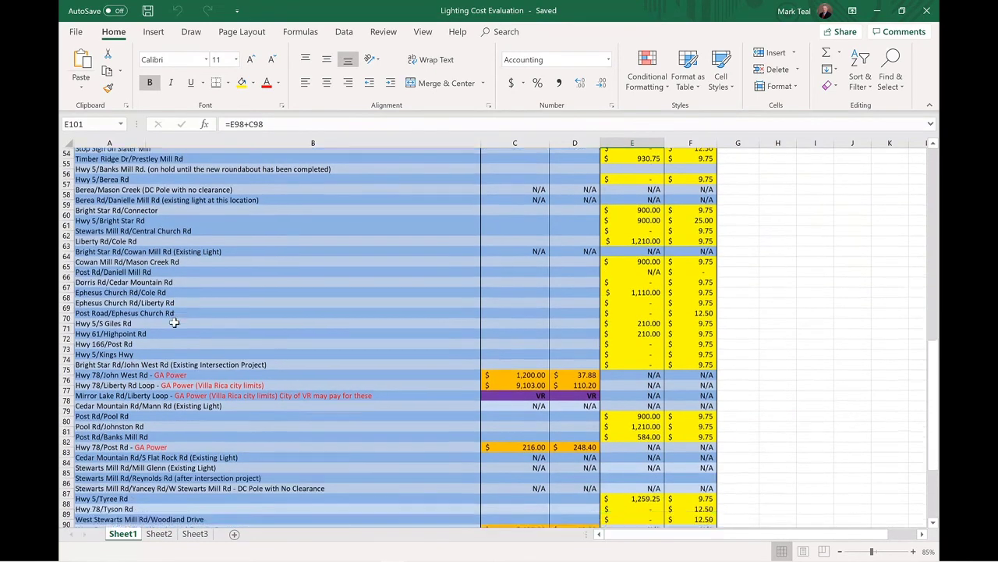
pyautogui.scroll(-3, 174, 321)
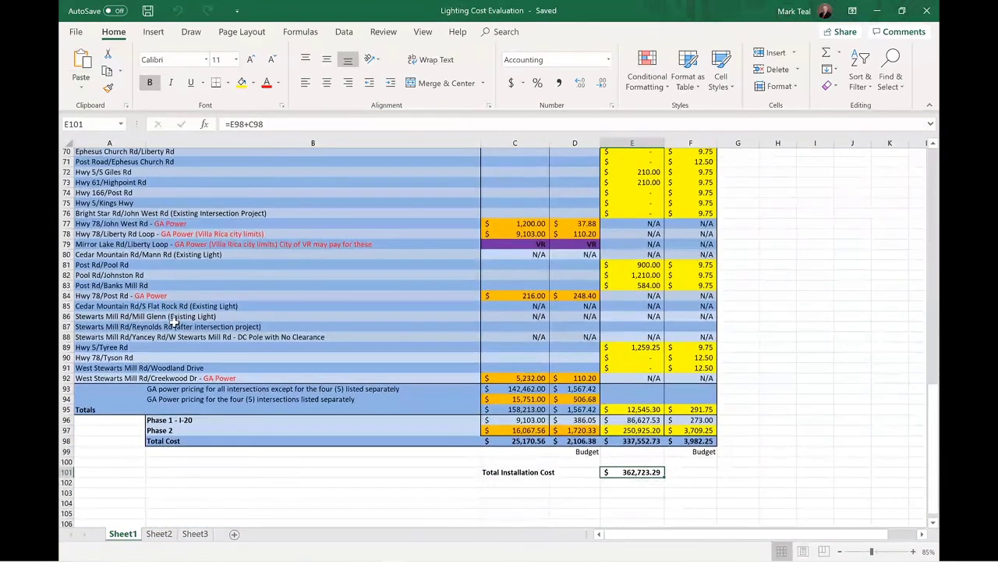
pyautogui.scroll(1, 174, 322)
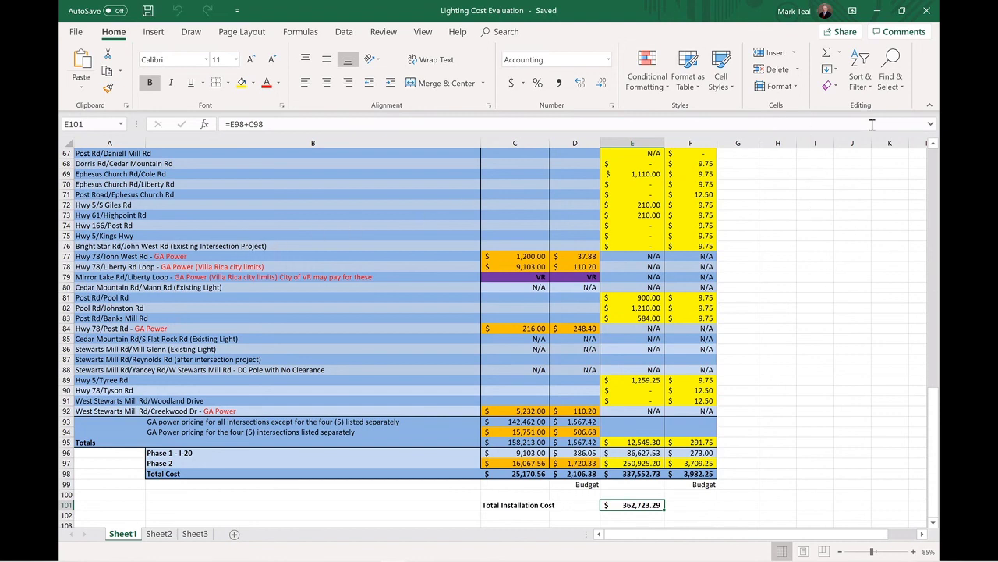
# Close the Lighting Cost Evaluation workbook
pyautogui.click(926, 12)
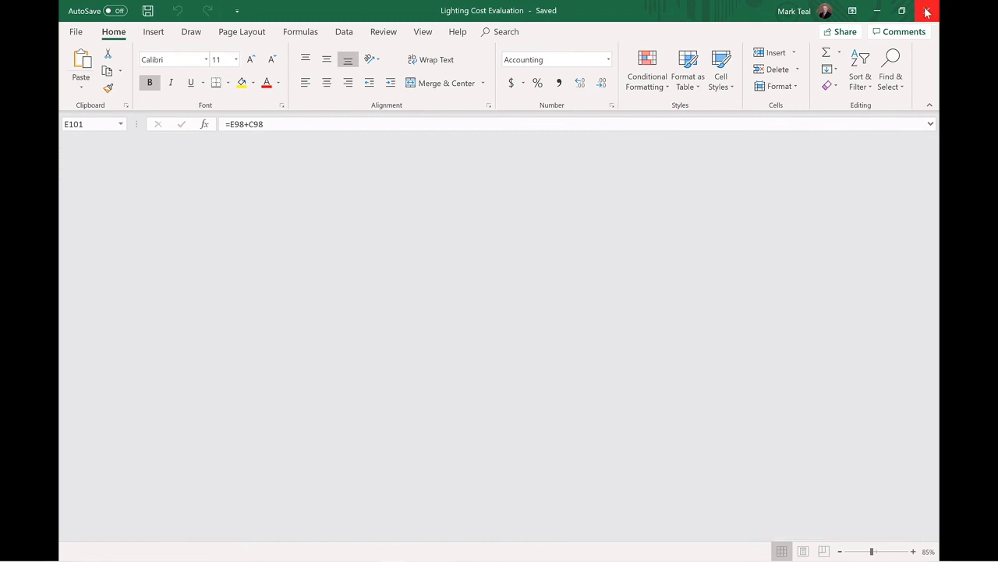